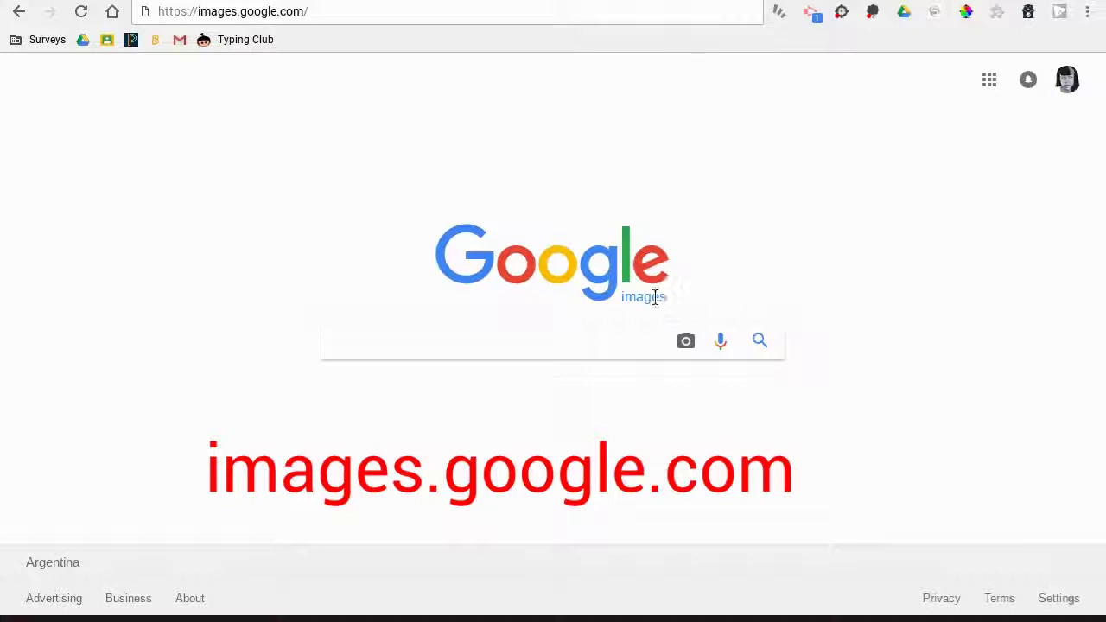
# Step: Upload s-l300.jpg from the Downloads folder through the camera icon to search by image
pyautogui.click(685, 342)
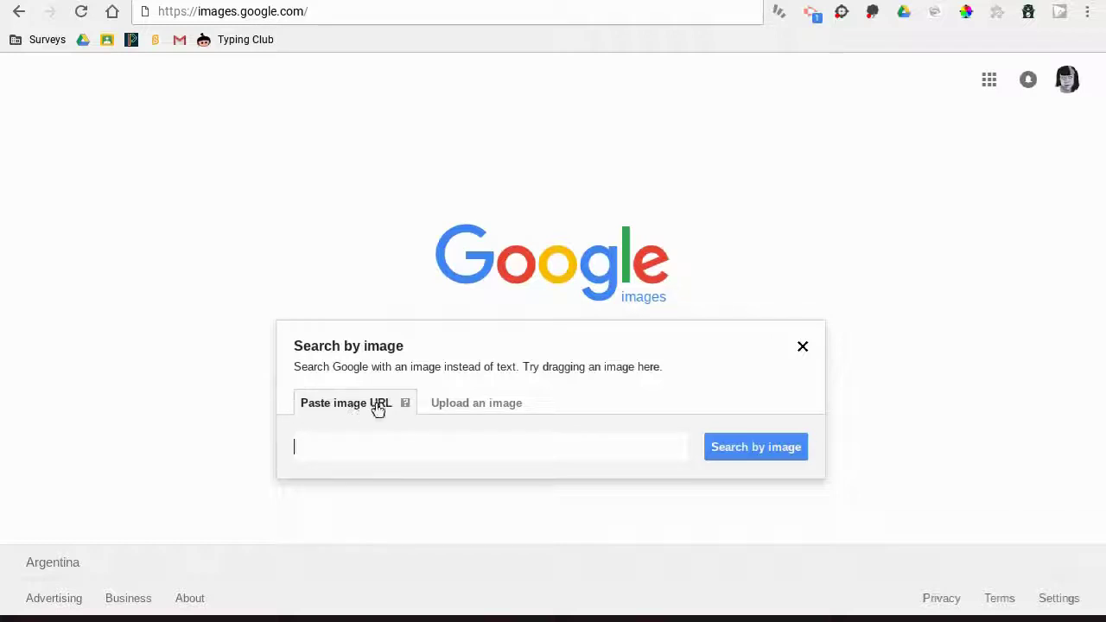
pyautogui.click(476, 405)
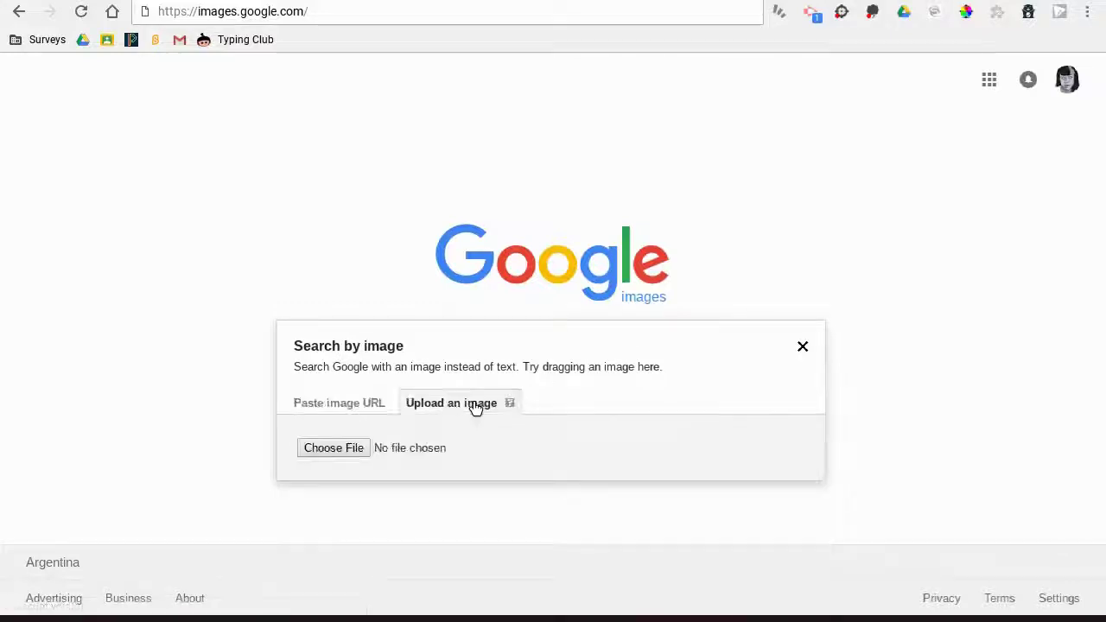
pyautogui.click(348, 447)
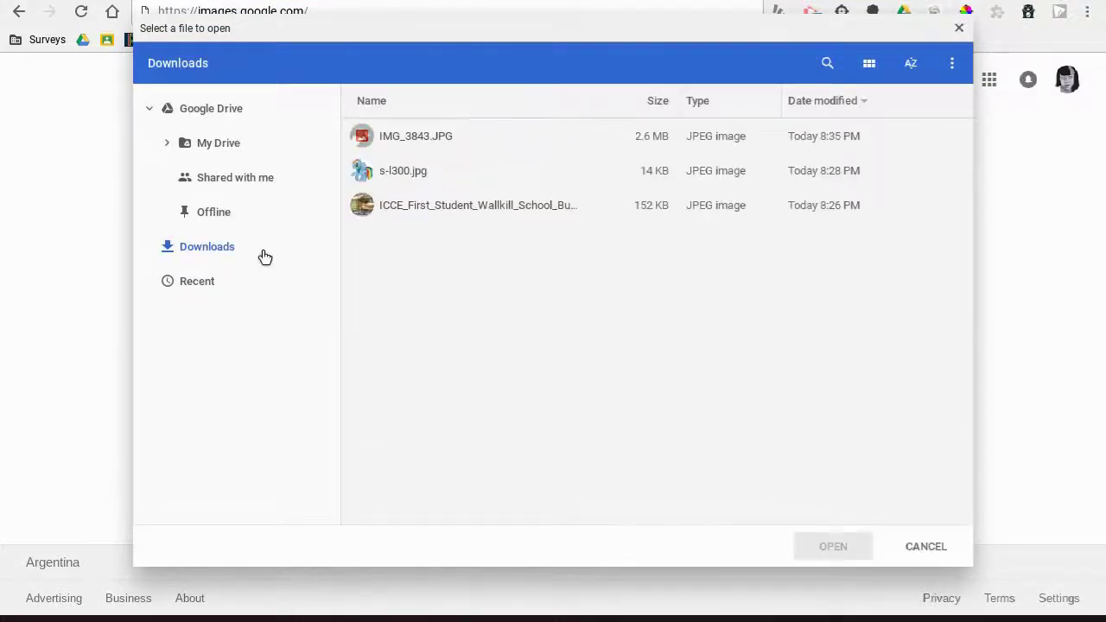
pyautogui.click(403, 170)
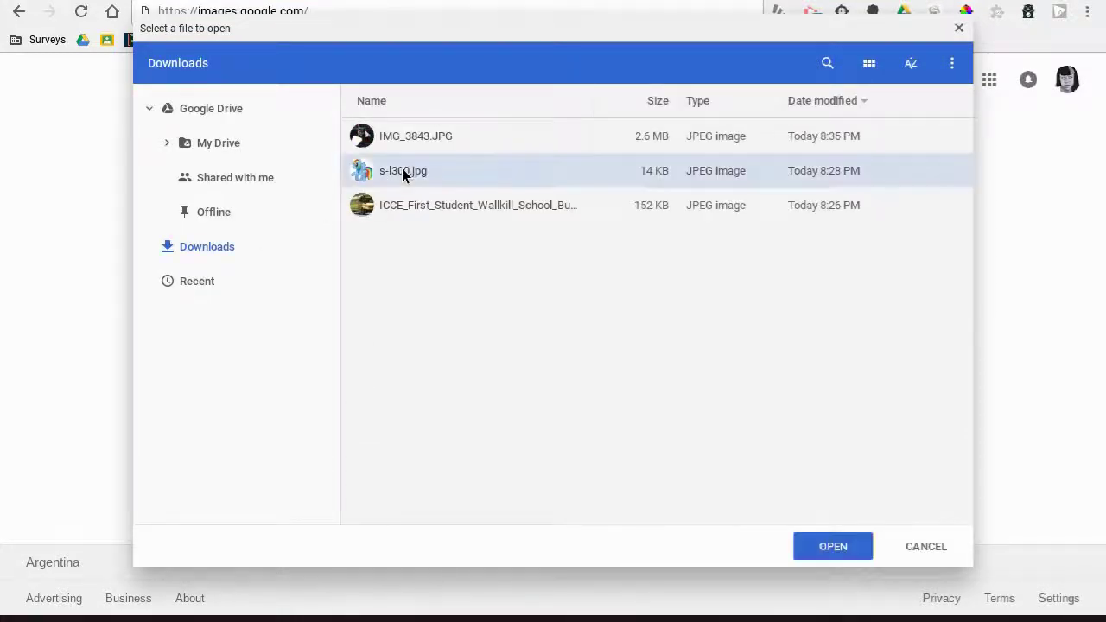
pyautogui.click(834, 547)
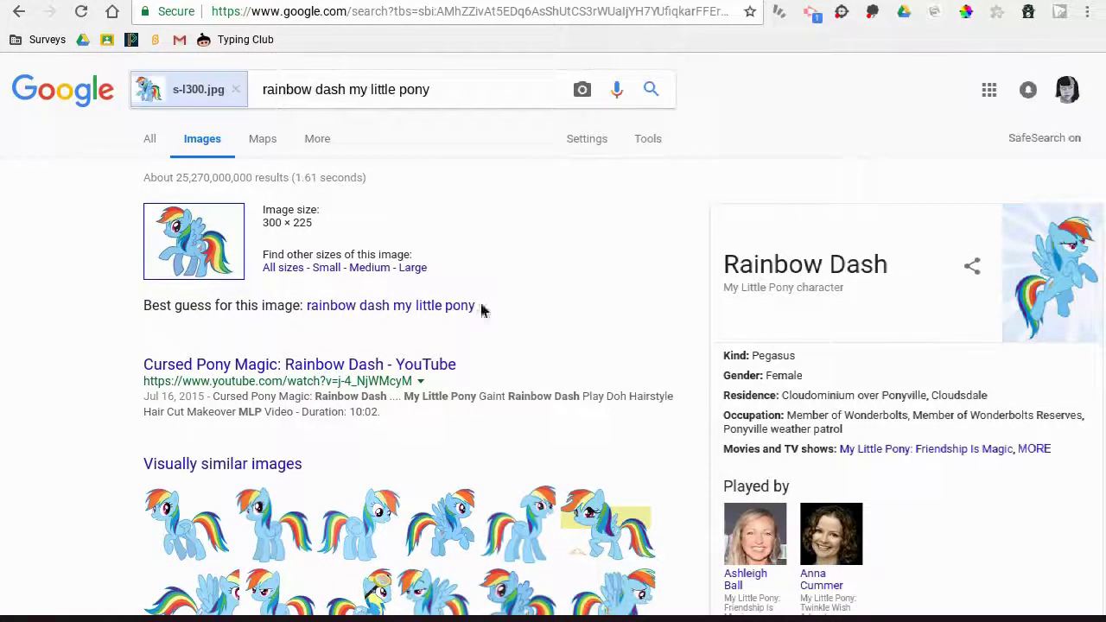
# Step: Scroll through the 'rainbow dash my little pony' similar images and matching pages, then back to the top
pyautogui.scroll(-1, 716, 346)
pyautogui.scroll(-3, 715, 346)
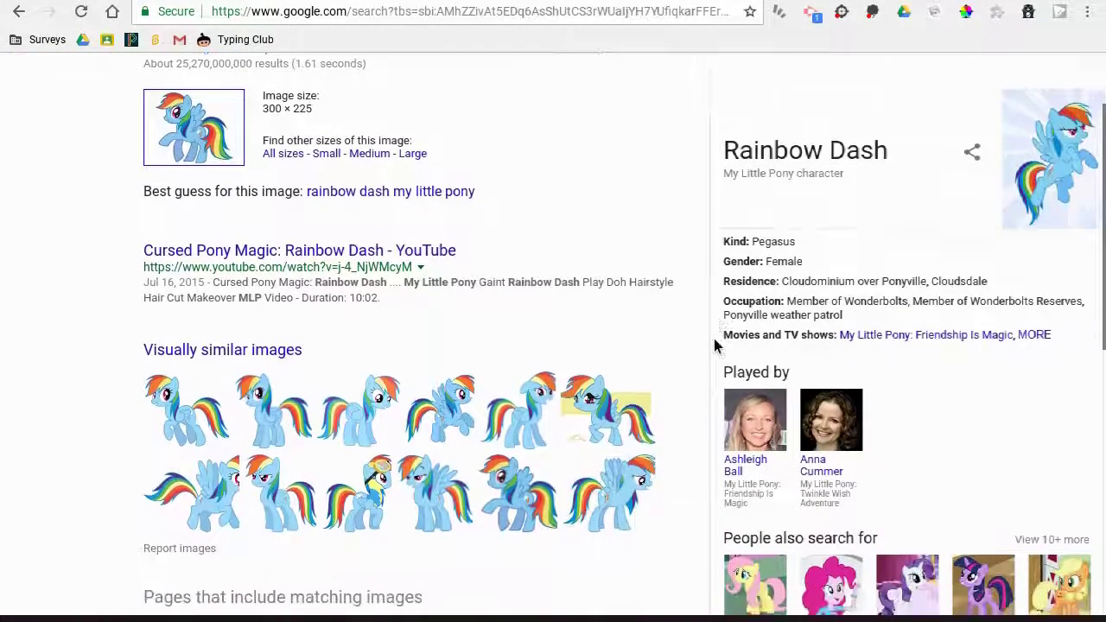
pyautogui.scroll(-3, 714, 343)
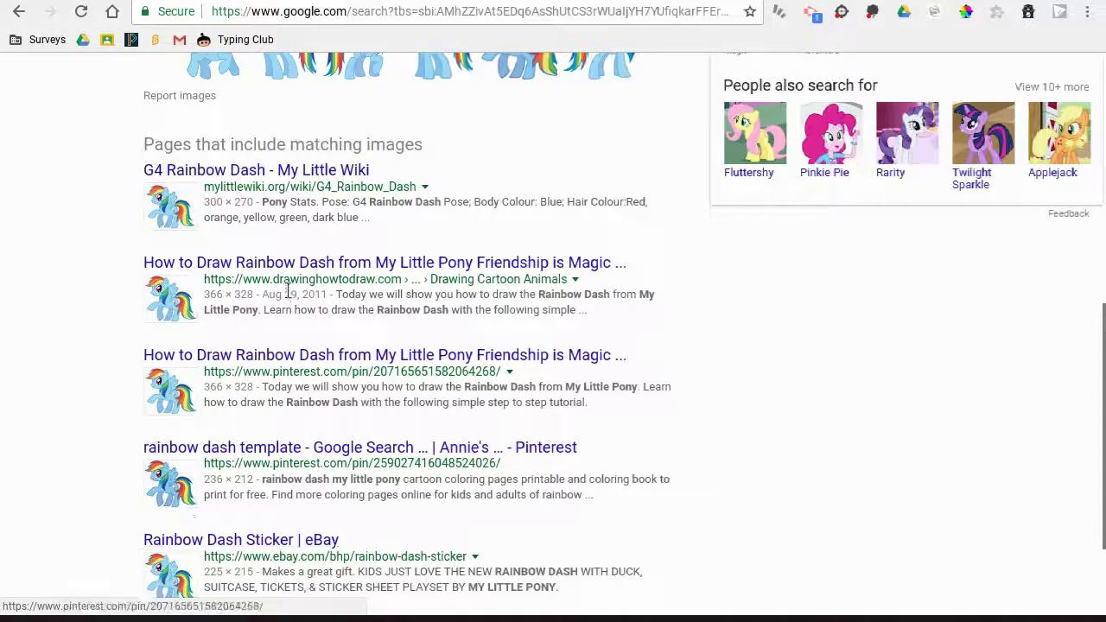
pyautogui.scroll(-3, 286, 284)
pyautogui.scroll(8, 285, 281)
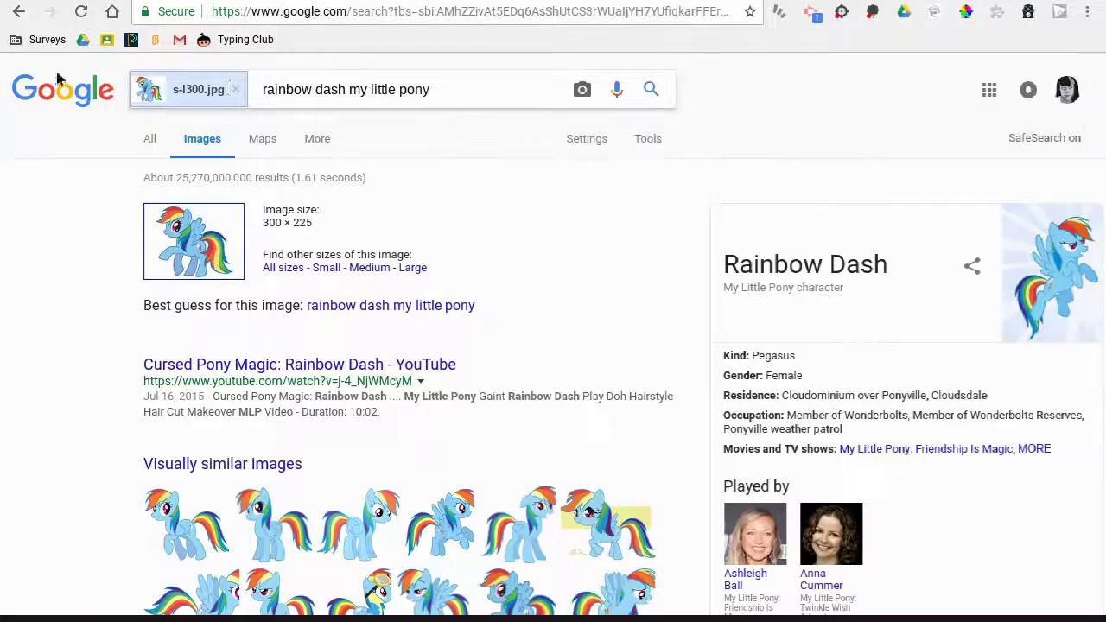
# Step: Return to the Google Images home page and drag IMG_3843.JPG from Downloads onto it to search
pyautogui.click(74, 93)
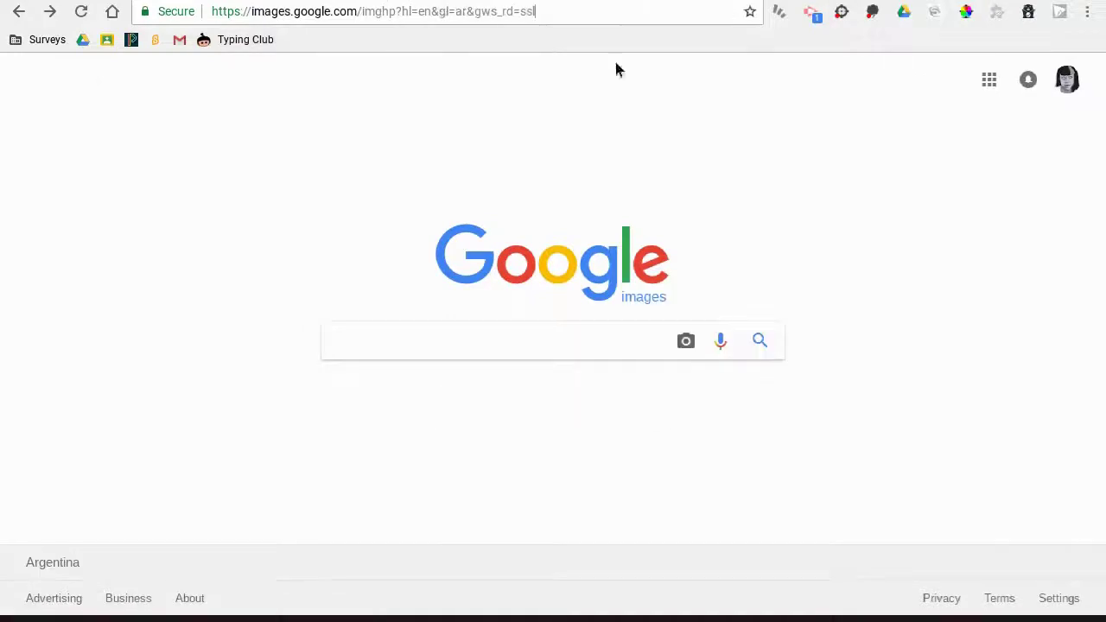
pyautogui.hotkey('alt', 'shift', 'm')
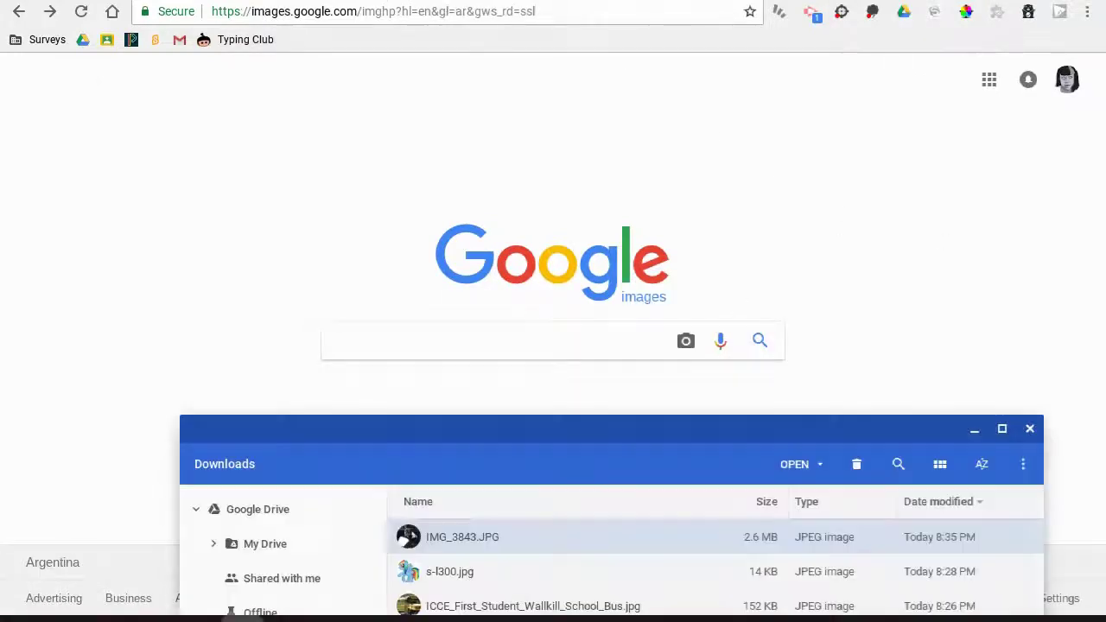
pyautogui.moveTo(615, 433); pyautogui.dragTo(520, 316)
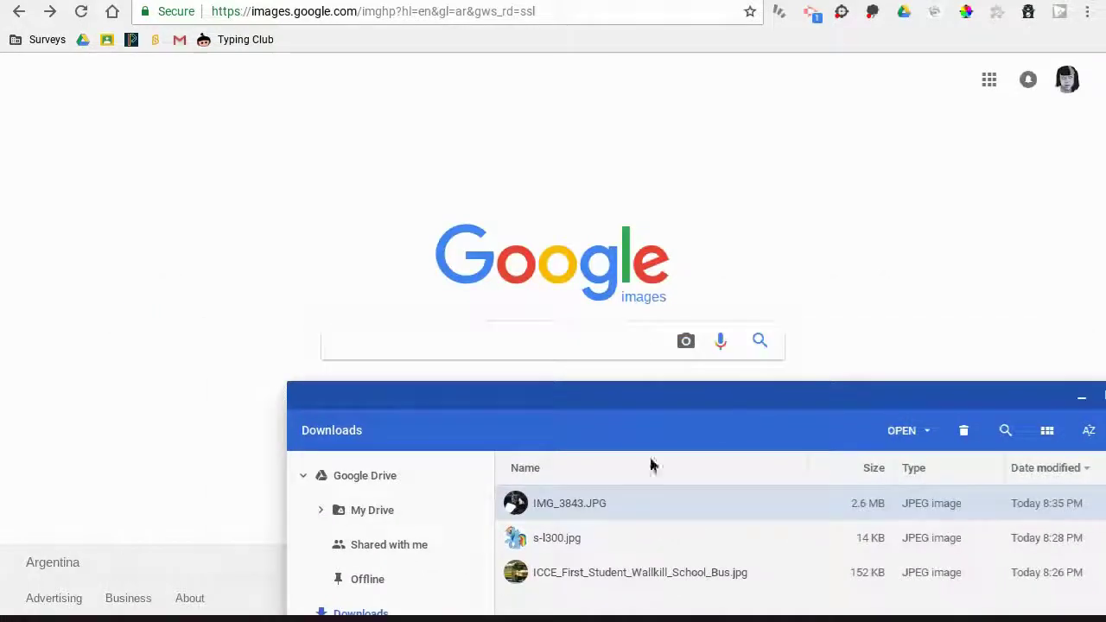
pyautogui.moveTo(542, 503); pyautogui.dragTo(511, 363)
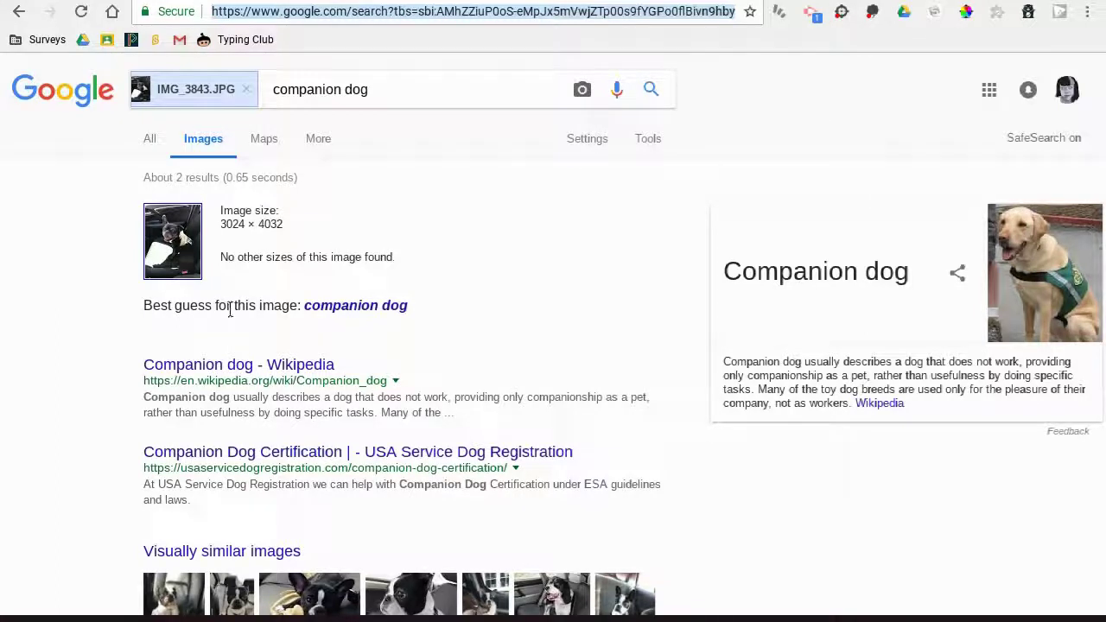
# Step: Browse the companion dog results, then open IMG_3843.JPG full size from Downloads in the image viewer
pyautogui.click(207, 246)
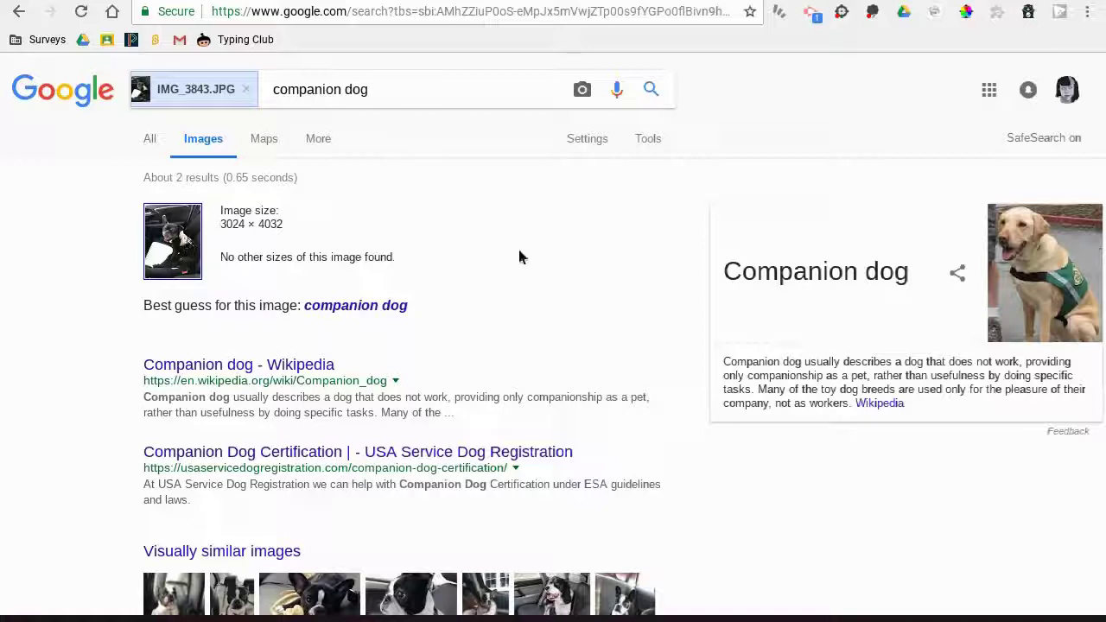
pyautogui.scroll(-3, 520, 256)
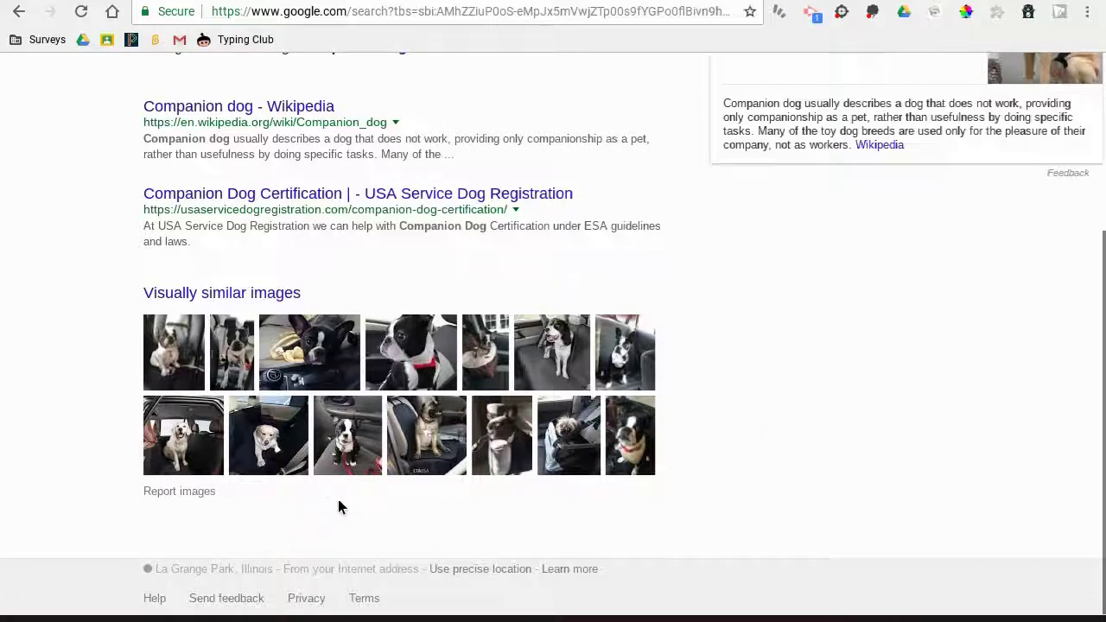
pyautogui.scroll(3, 625, 470)
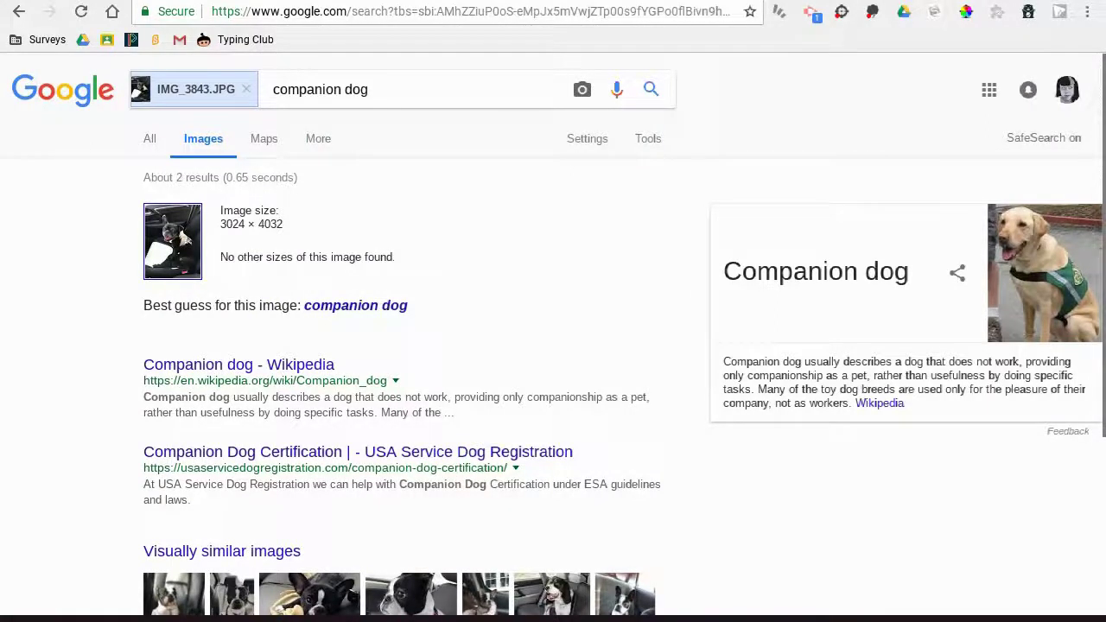
pyautogui.hotkey('alt', 'Tab')
pyautogui.press('Return')
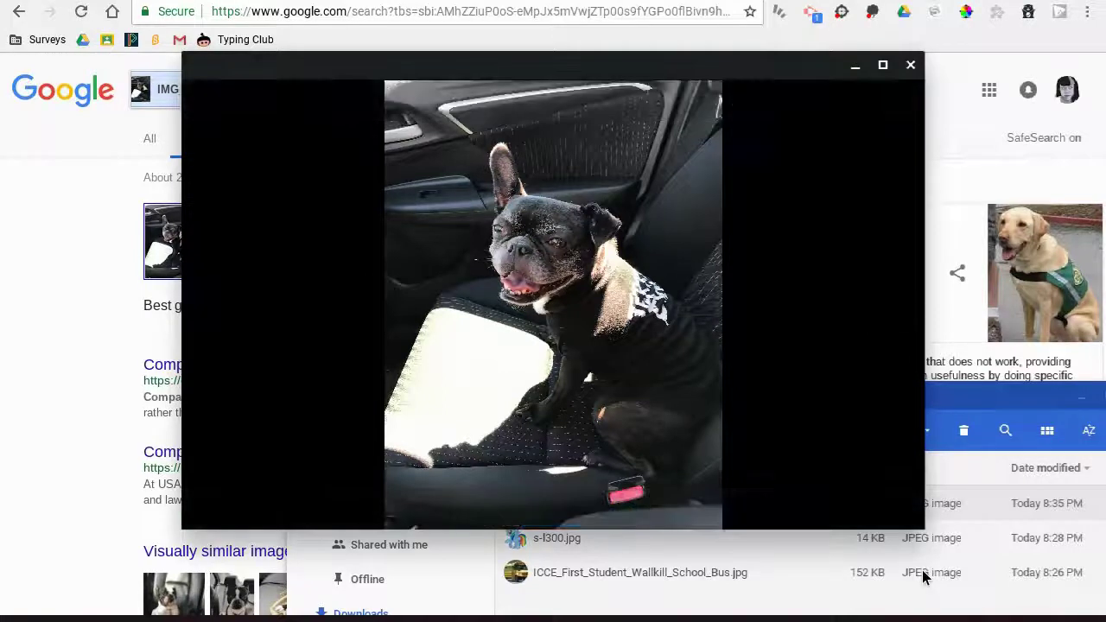
# Step: Close the Gallery dog photo viewer and the Downloads window
pyautogui.click(909, 64)
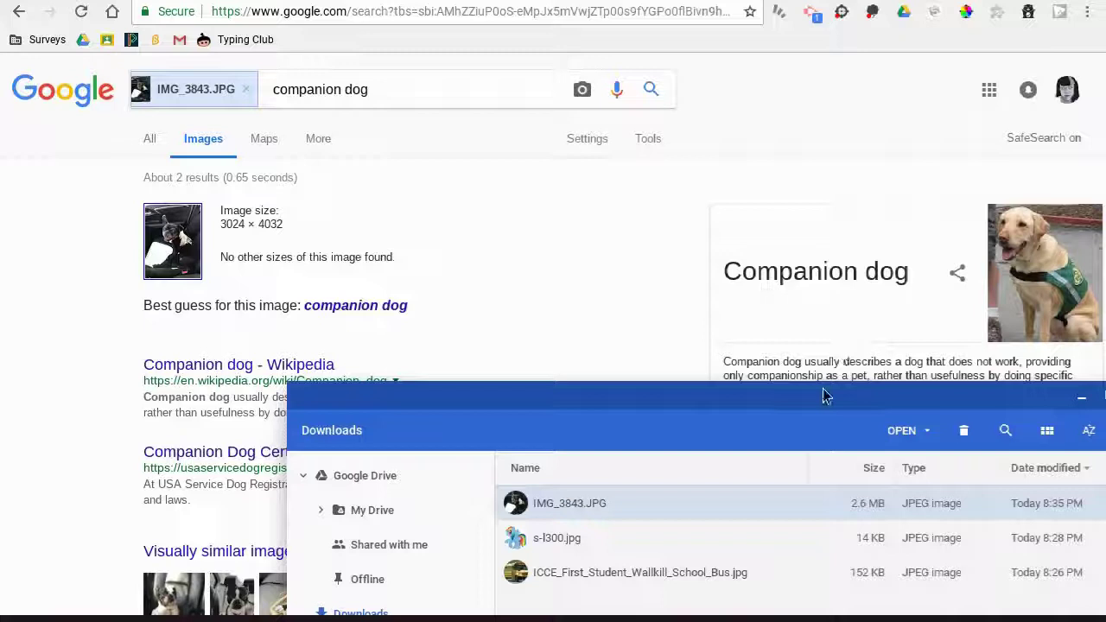
pyautogui.moveTo(822, 403); pyautogui.dragTo(617, 147)
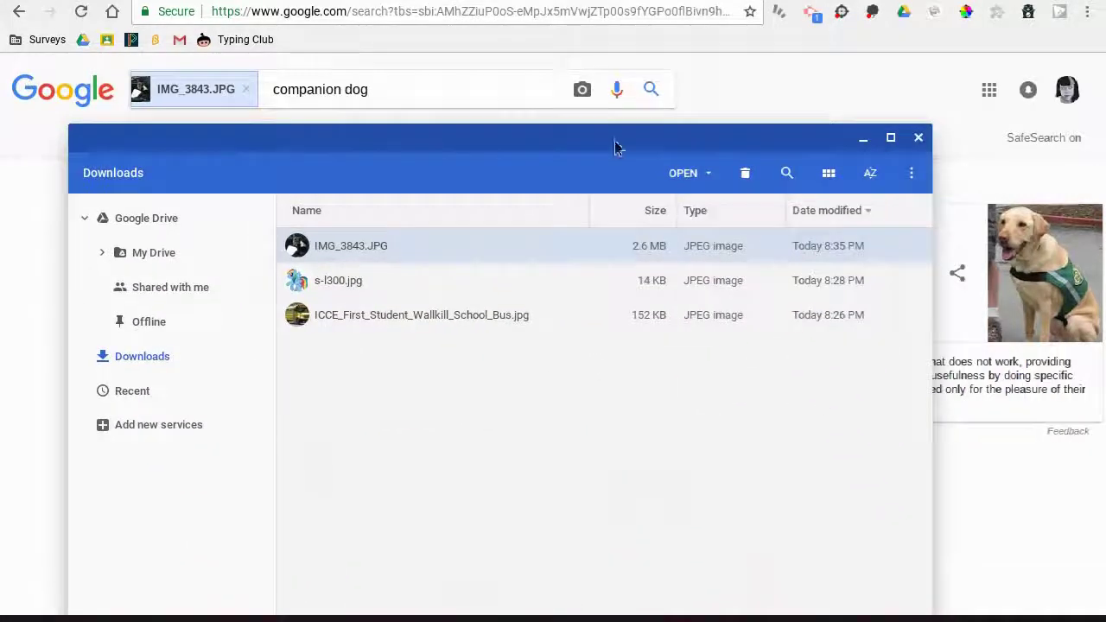
pyautogui.click(918, 137)
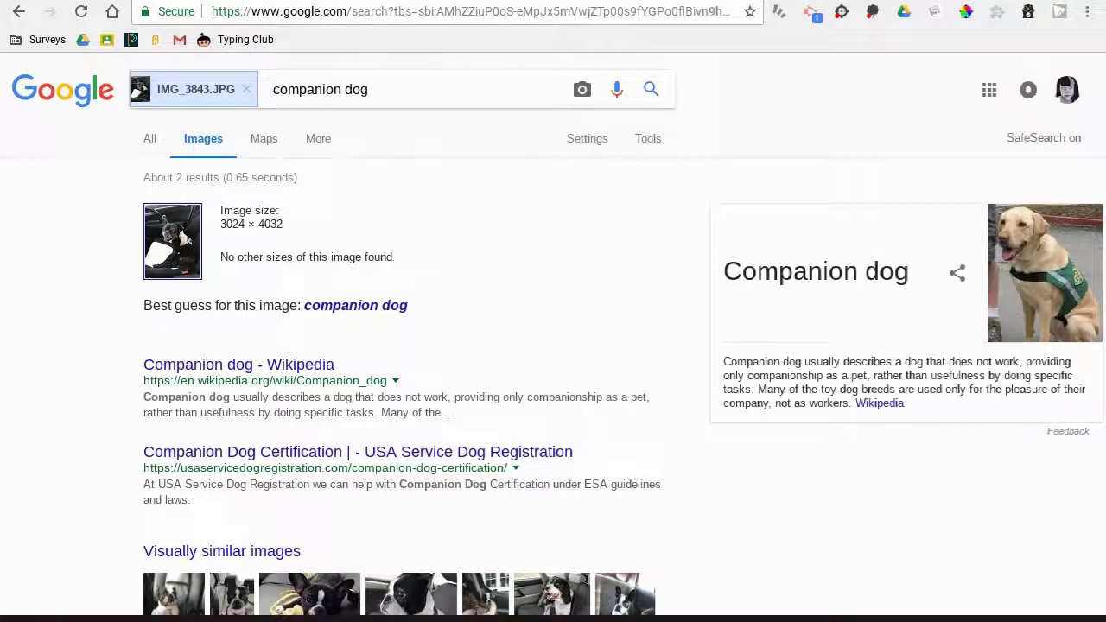
# Step: On the Sample Site tab, scroll to the school bus picture and right-click it for image search
pyautogui.hotkey('ctrl', 'Tab')
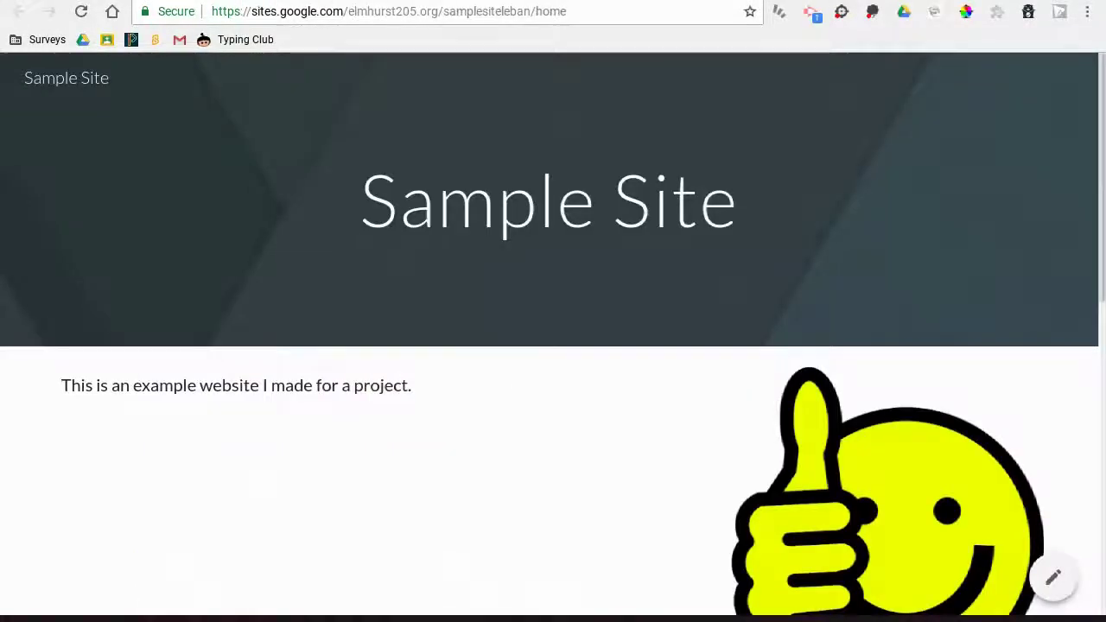
pyautogui.scroll(-5, 635, 368)
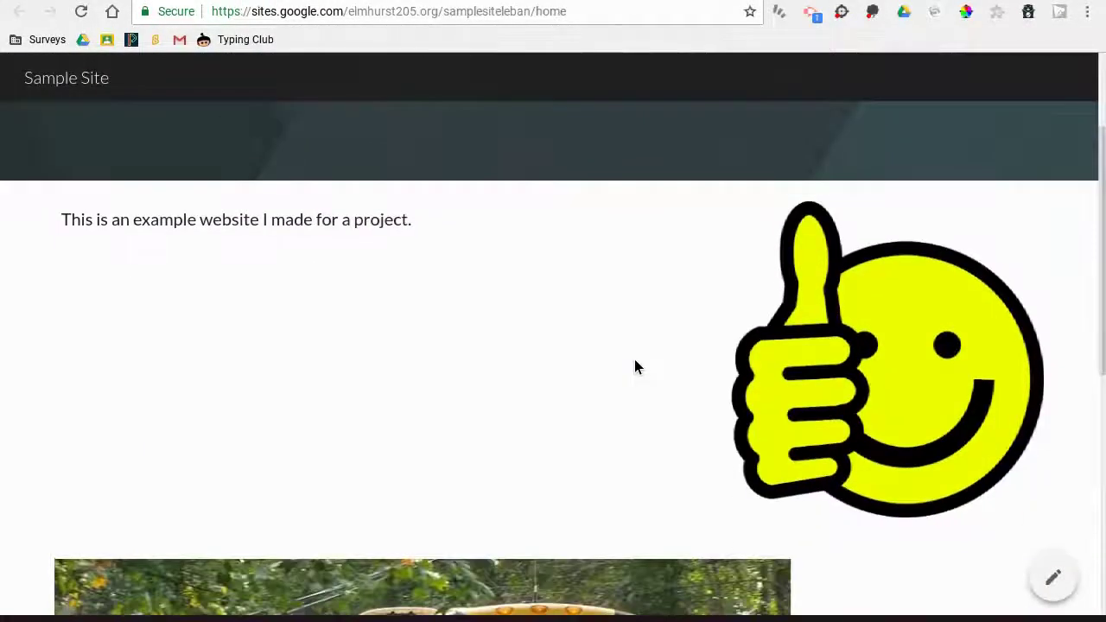
pyautogui.scroll(-4, 635, 367)
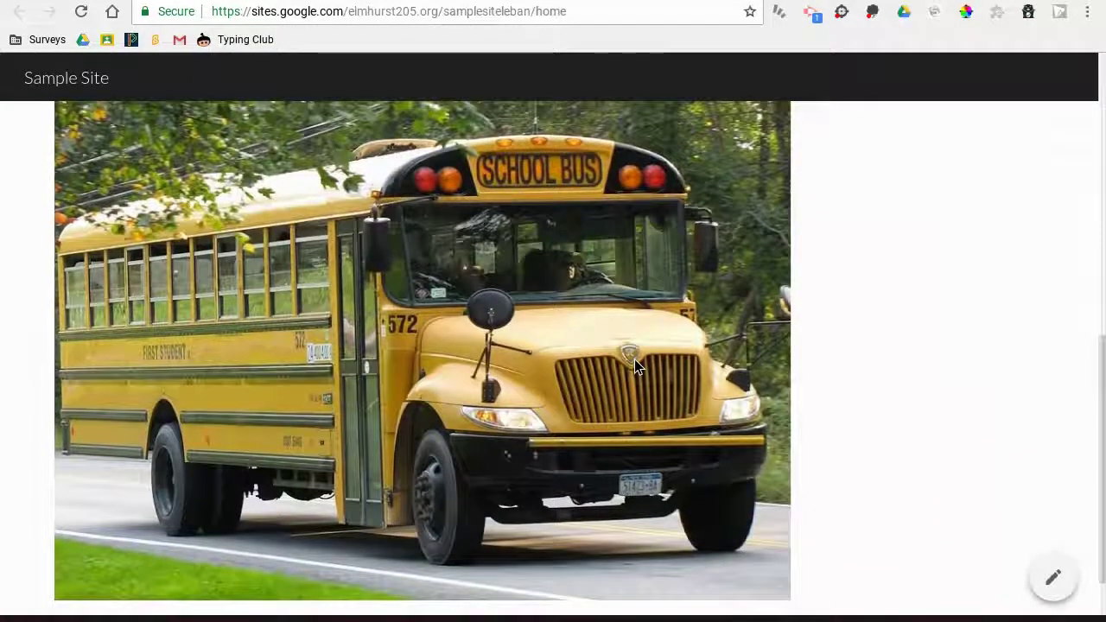
pyautogui.rightClick(414, 321)
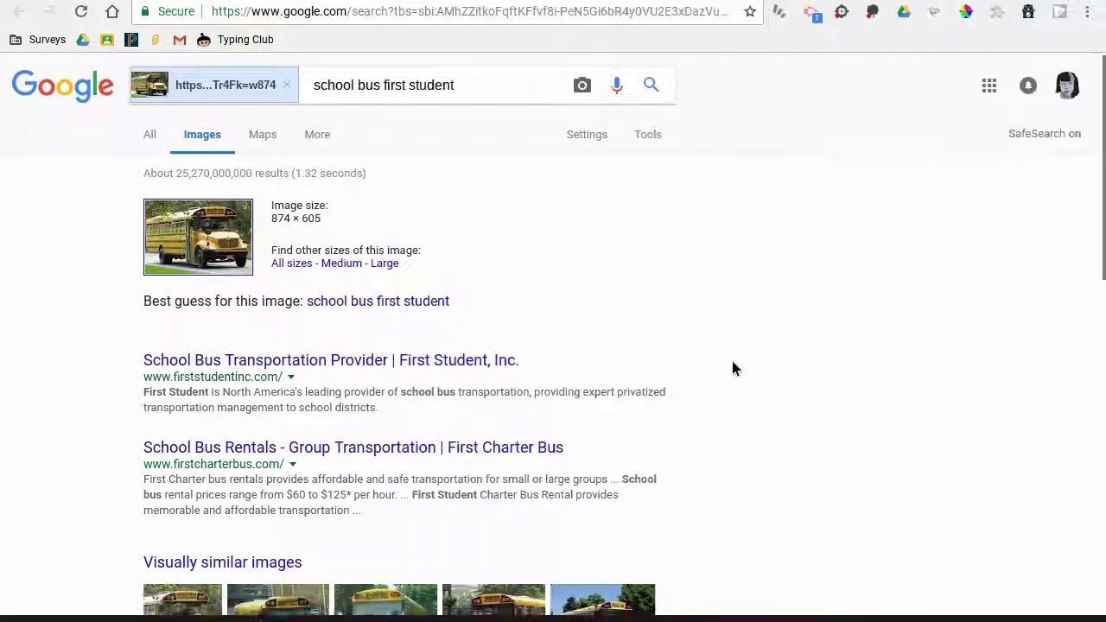
pyautogui.scroll(-2, 731, 363)
pyautogui.scroll(-4, 731, 371)
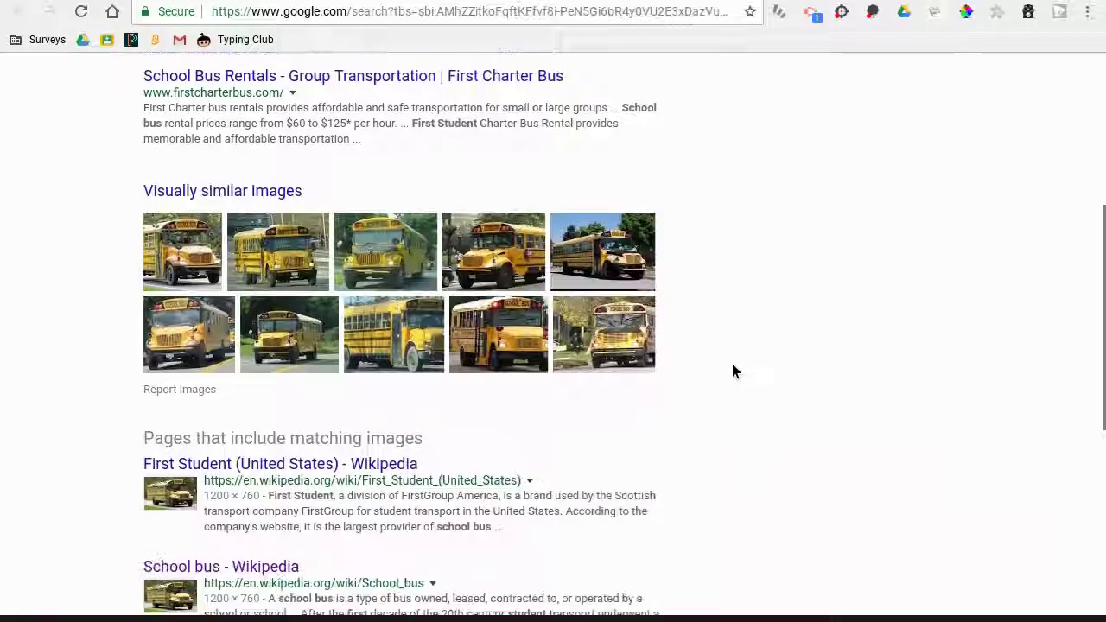
pyautogui.scroll(-2, 732, 372)
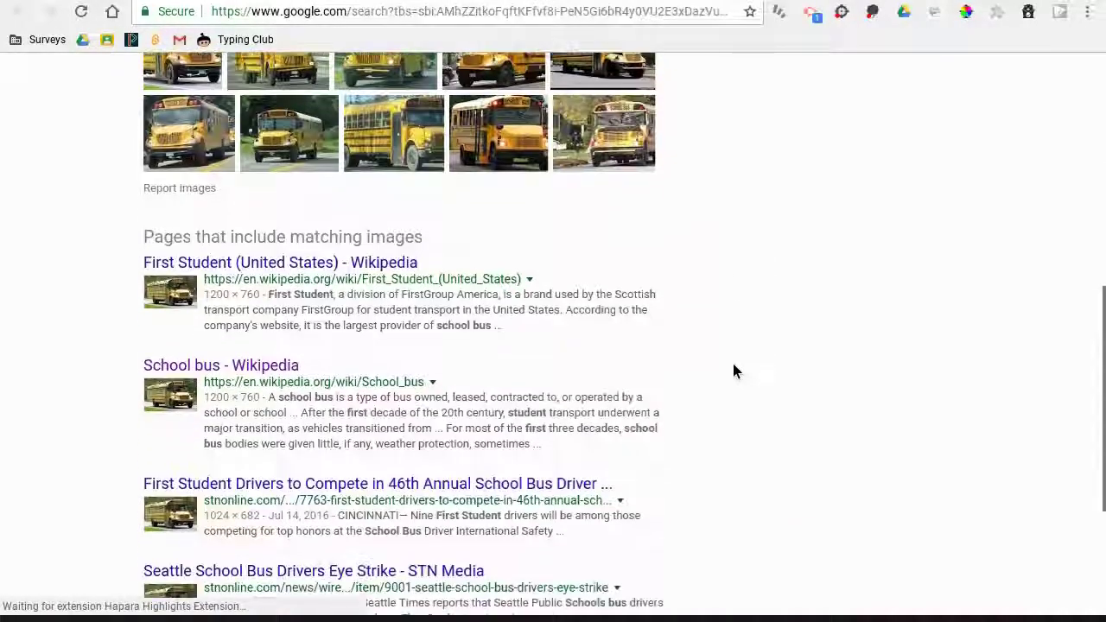
pyautogui.scroll(-2, 732, 368)
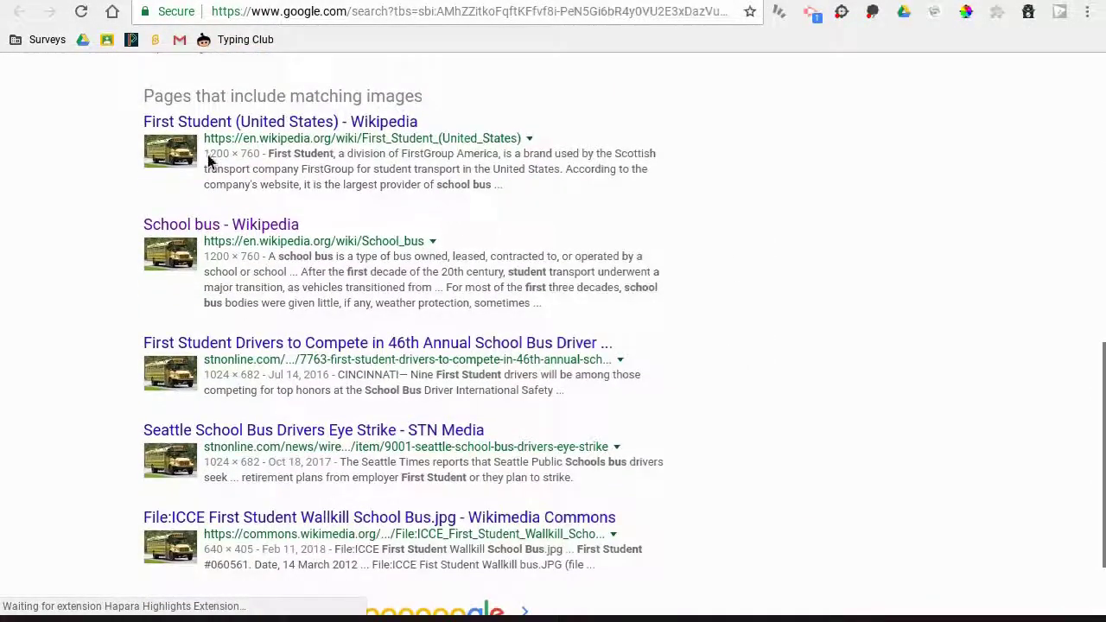
pyautogui.scroll(-2, 229, 285)
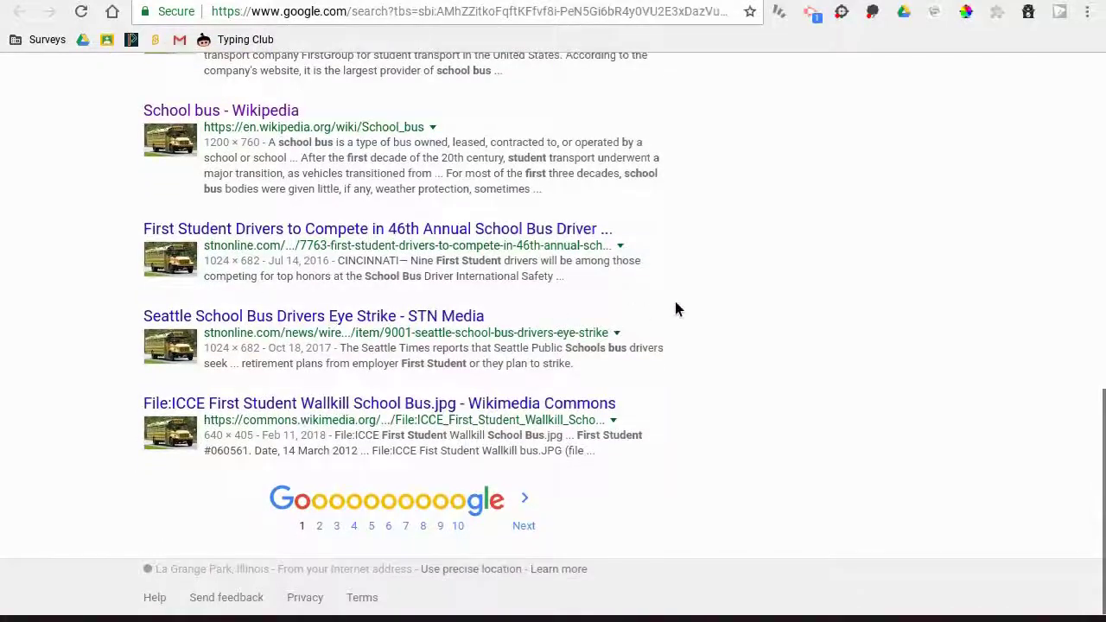
pyautogui.scroll(8, 812, 307)
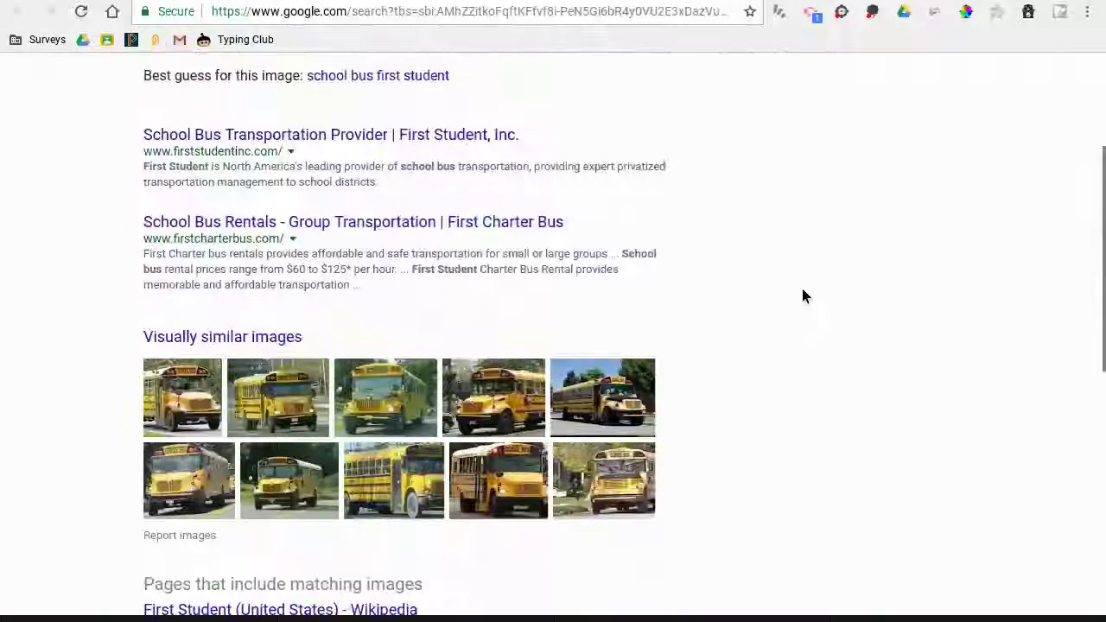